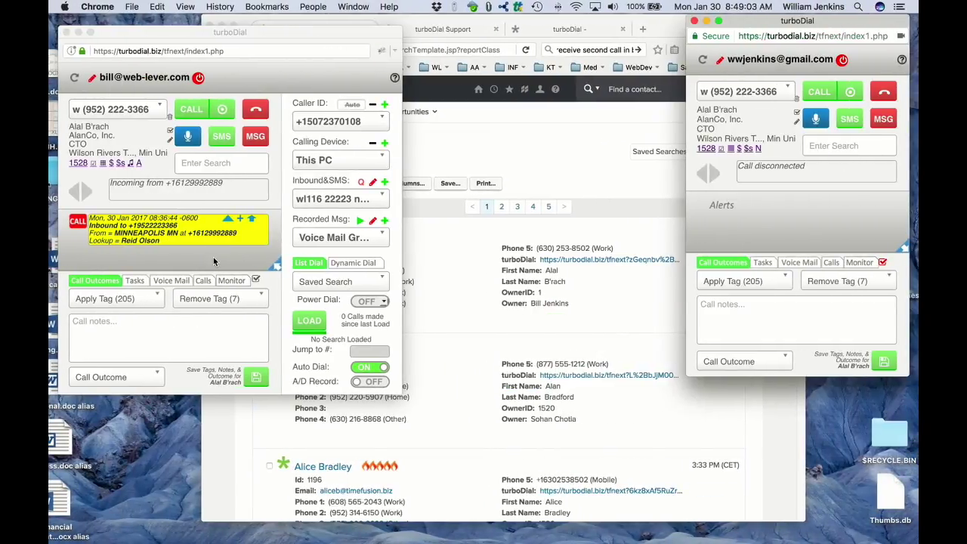
Step: Bring the contacts list and both turboDial dialer windows forward, making the first dialer active
{"action": "left_click", "coordinate": [531, 158]}
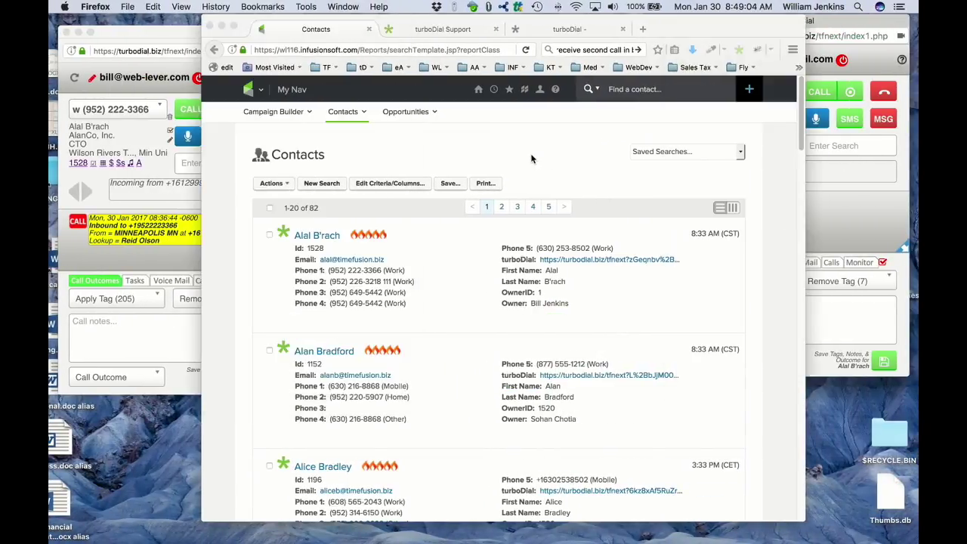
{"action": "left_click", "coordinate": [164, 255]}
{"action": "left_click", "coordinate": [845, 216]}
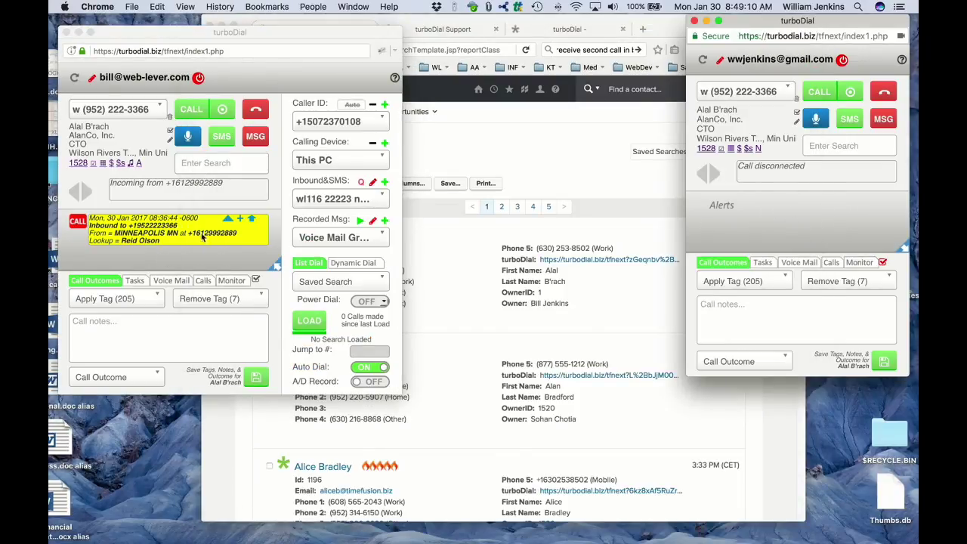
{"action": "left_click", "coordinate": [210, 259]}
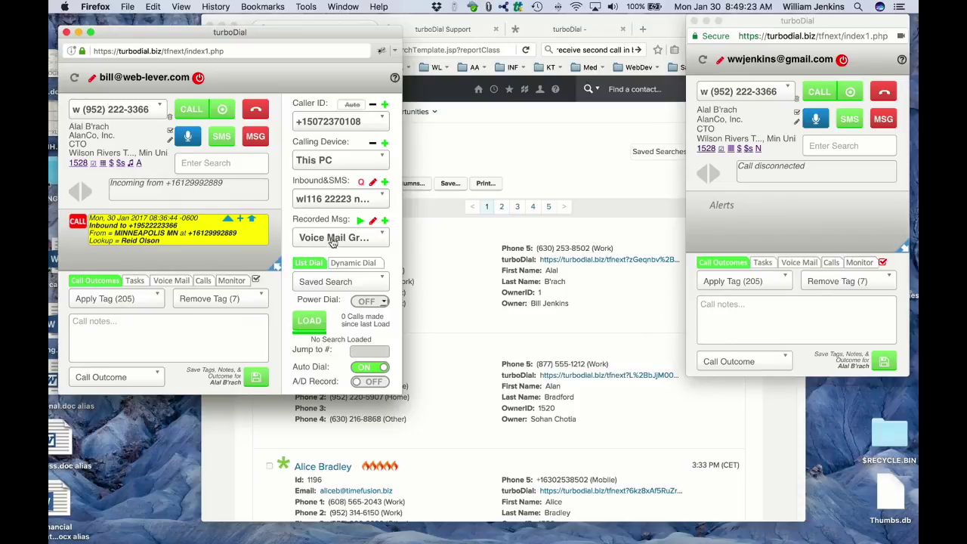
Step: Browse the list of recorded messages and close it unchanged
{"action": "left_click", "coordinate": [356, 240]}
{"action": "scroll", "coordinate": [342, 321], "scroll_direction": "up", "scroll_amount": 2}
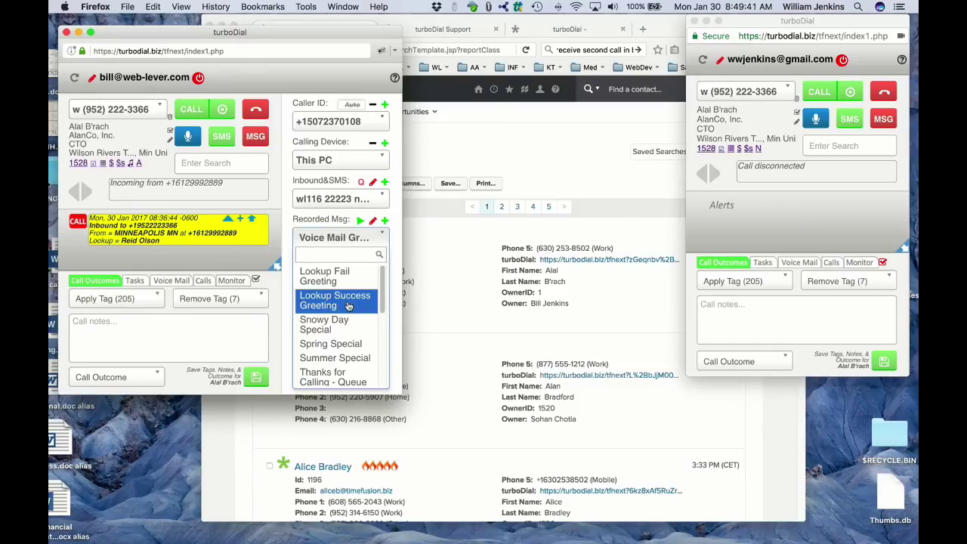
{"action": "scroll", "coordinate": [349, 305], "scroll_direction": "down", "scroll_amount": 5}
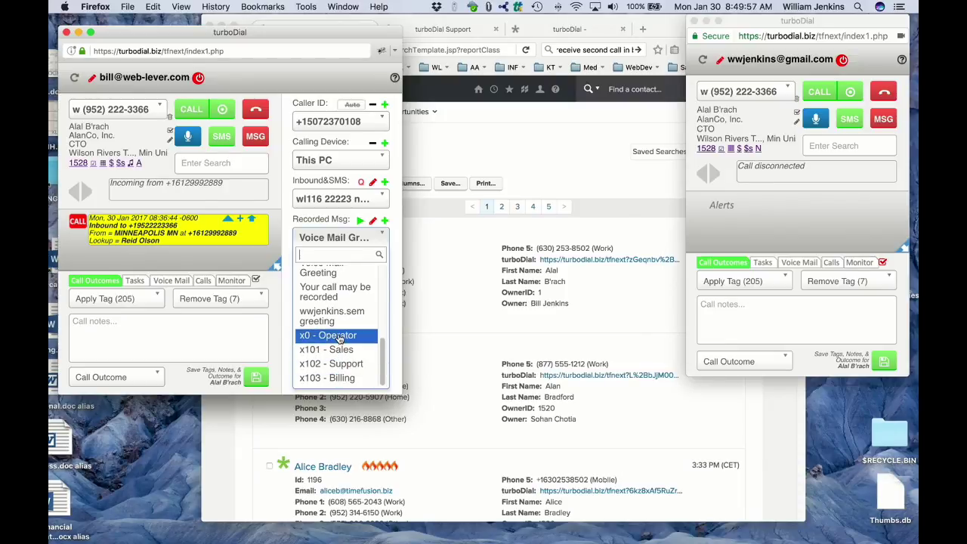
{"action": "scroll", "coordinate": [339, 338], "scroll_direction": "up", "scroll_amount": 10}
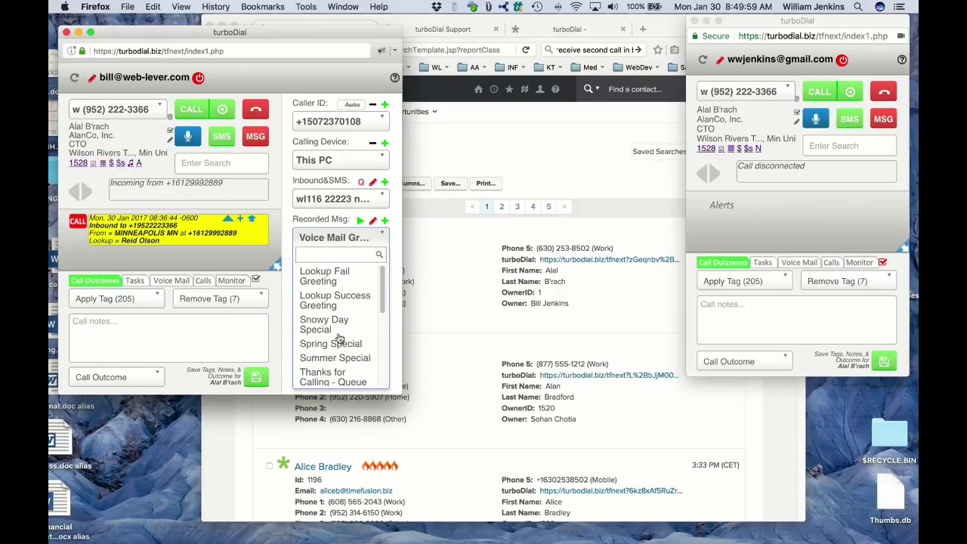
{"action": "left_click", "coordinate": [349, 239]}
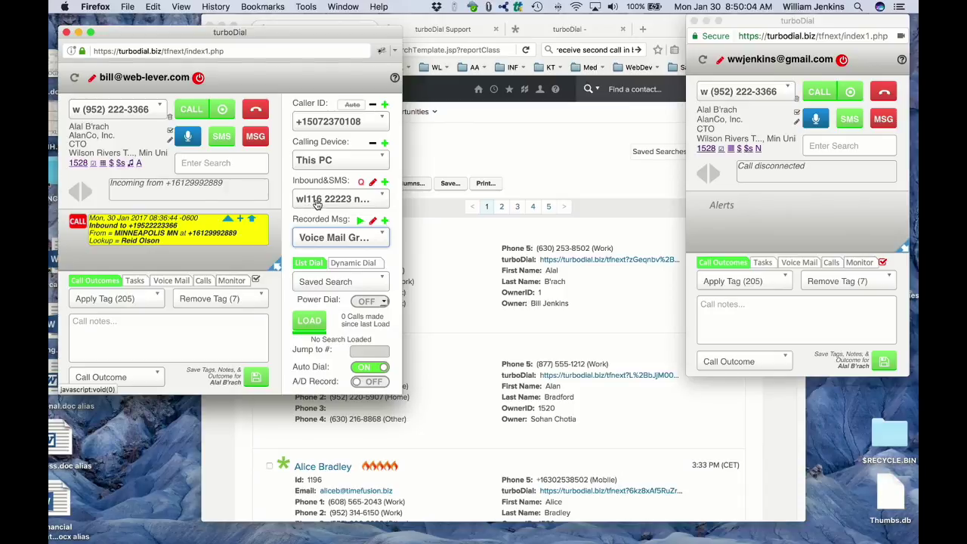
Step: Review the inbound number's settings, including the assigned user's e-mail, and save with Update & Next
{"action": "left_click", "coordinate": [372, 184]}
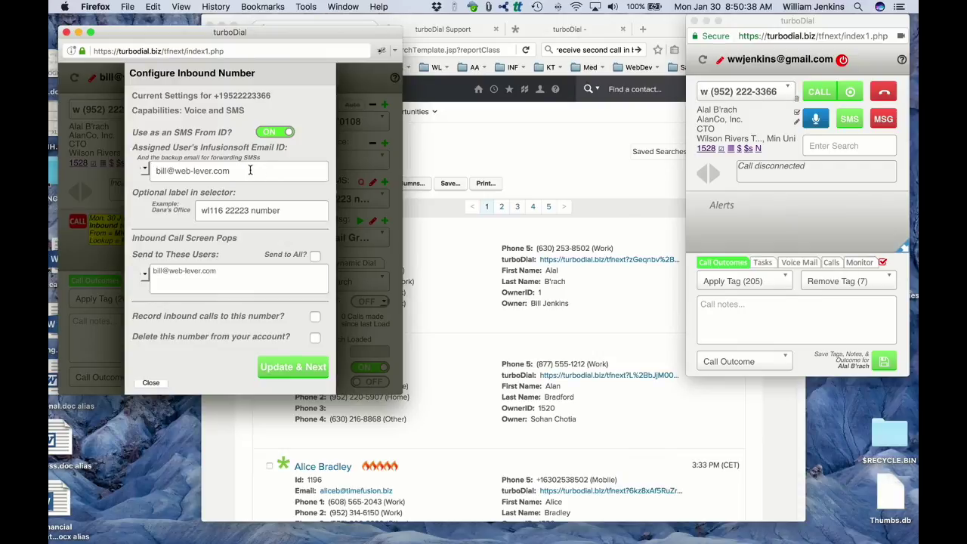
{"action": "left_click_drag", "start_coordinate": [236, 171], "coordinate": [152, 167]}
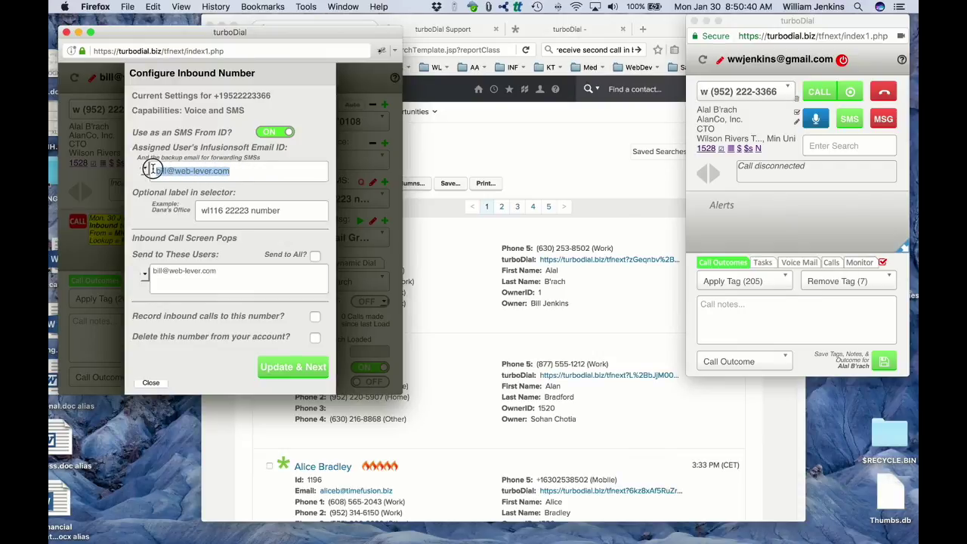
{"action": "left_click", "coordinate": [255, 171]}
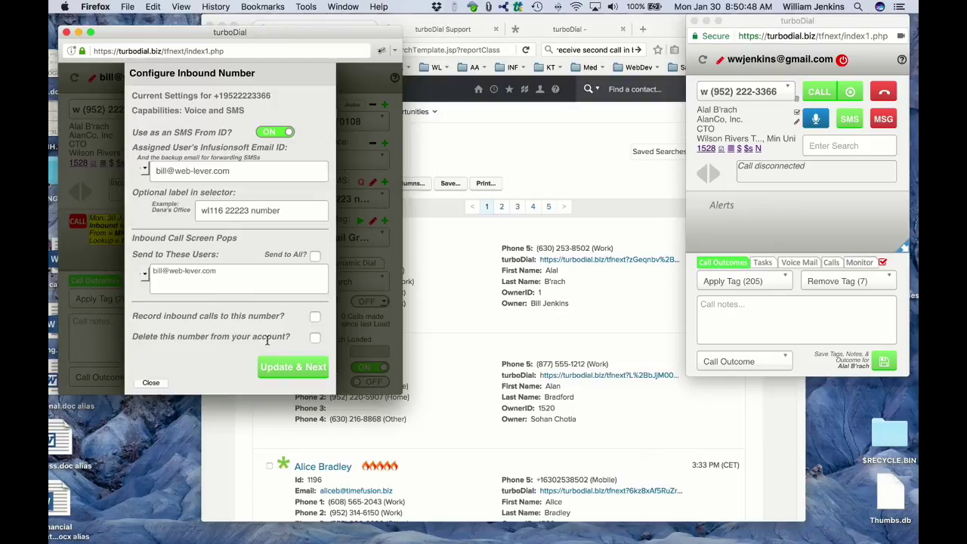
{"action": "left_click", "coordinate": [300, 368]}
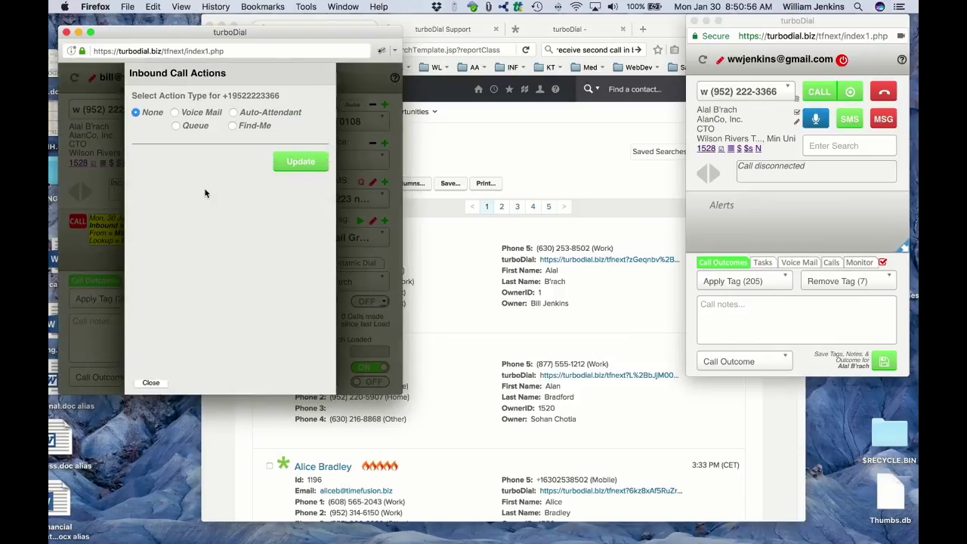
Step: Choose Auto-Attendant answering after 2 rings, keeping Lookup Success Greeting and Lookup Fail Greeting
{"action": "left_click", "coordinate": [234, 113]}
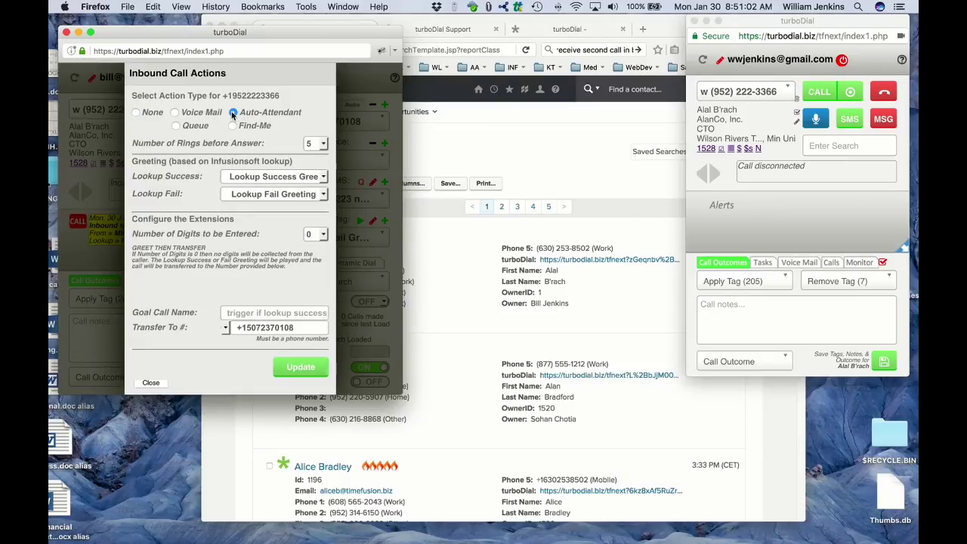
{"action": "left_click", "coordinate": [323, 143]}
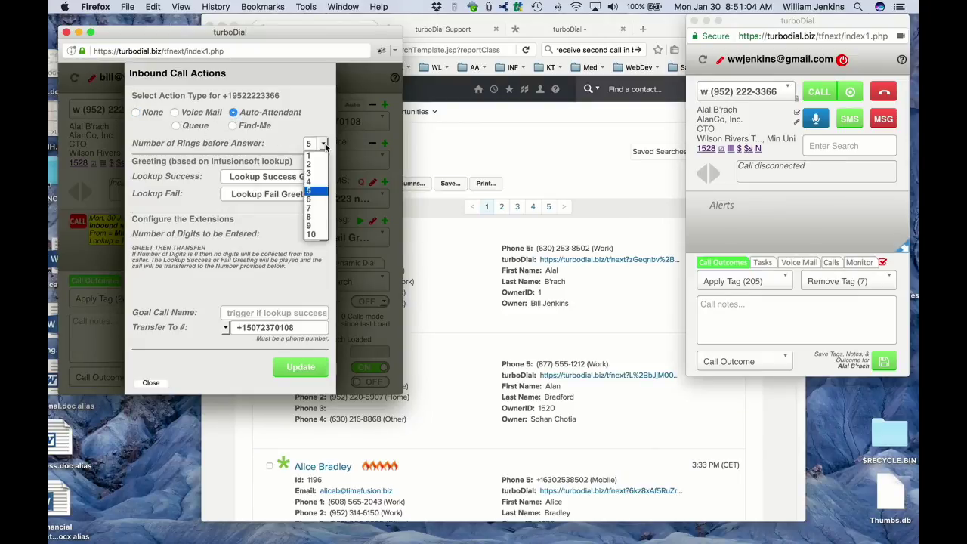
{"action": "left_click", "coordinate": [313, 169]}
{"action": "left_click", "coordinate": [283, 178]}
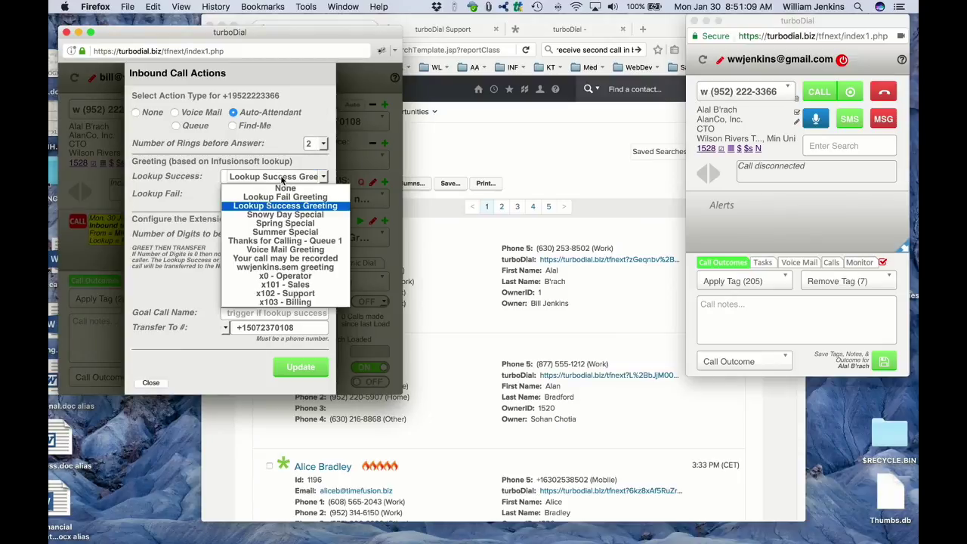
{"action": "left_click", "coordinate": [277, 207]}
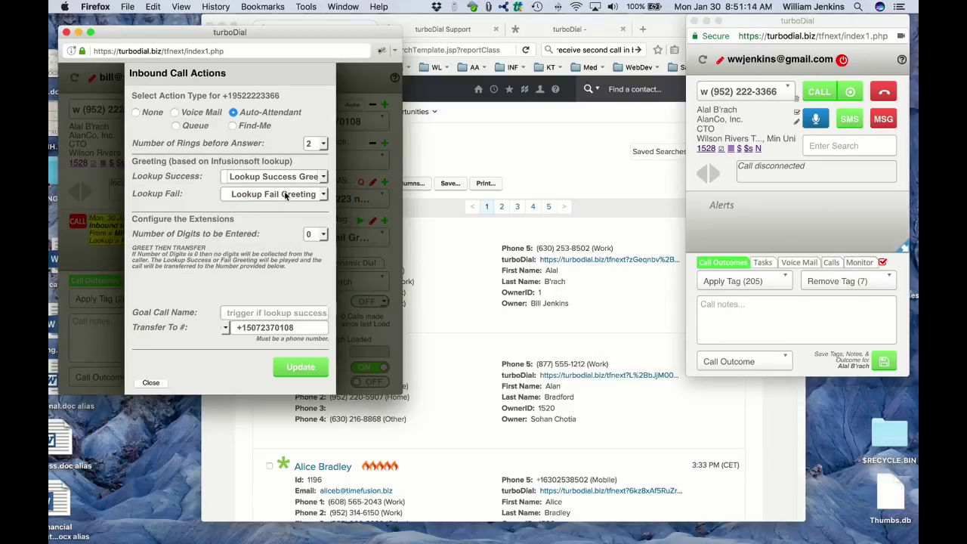
{"action": "left_click", "coordinate": [285, 195]}
{"action": "left_click", "coordinate": [288, 218]}
Step: Check the inbound phone number, then open the Number of Digits choice
{"action": "double_click", "coordinate": [249, 96]}
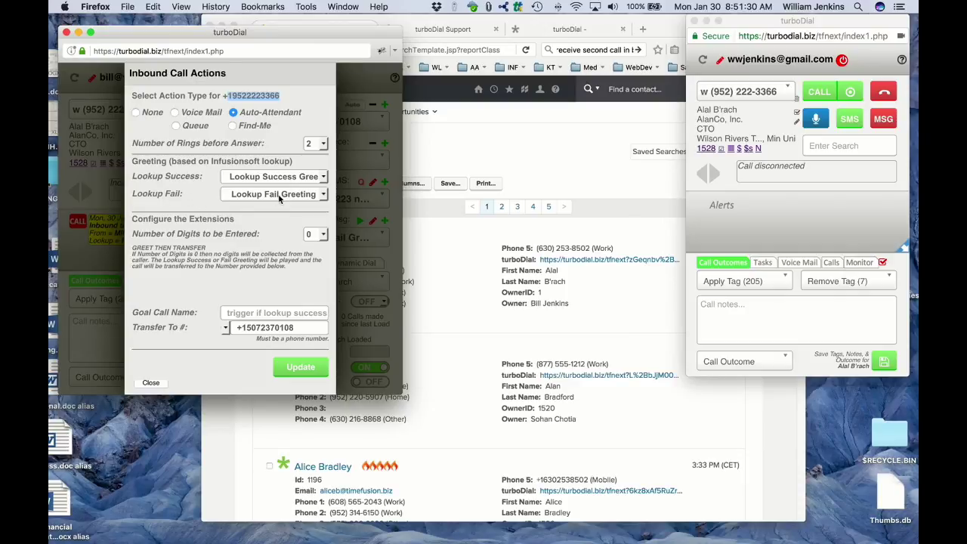
{"action": "left_click", "coordinate": [210, 198]}
{"action": "left_click", "coordinate": [325, 237]}
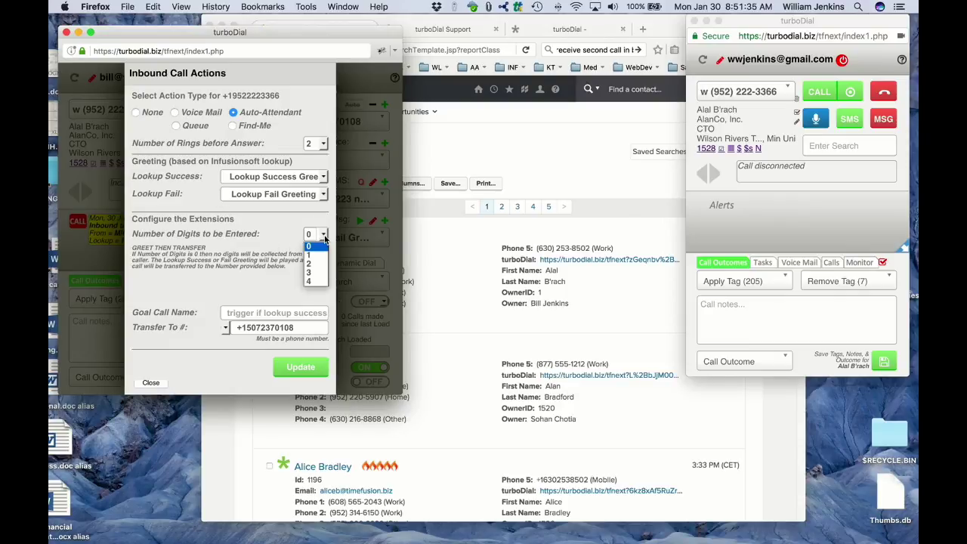
Step: Require 3-digit extensions and give extension 0 the x0 - Operator message and a saved transfer number
{"action": "left_click", "coordinate": [316, 275]}
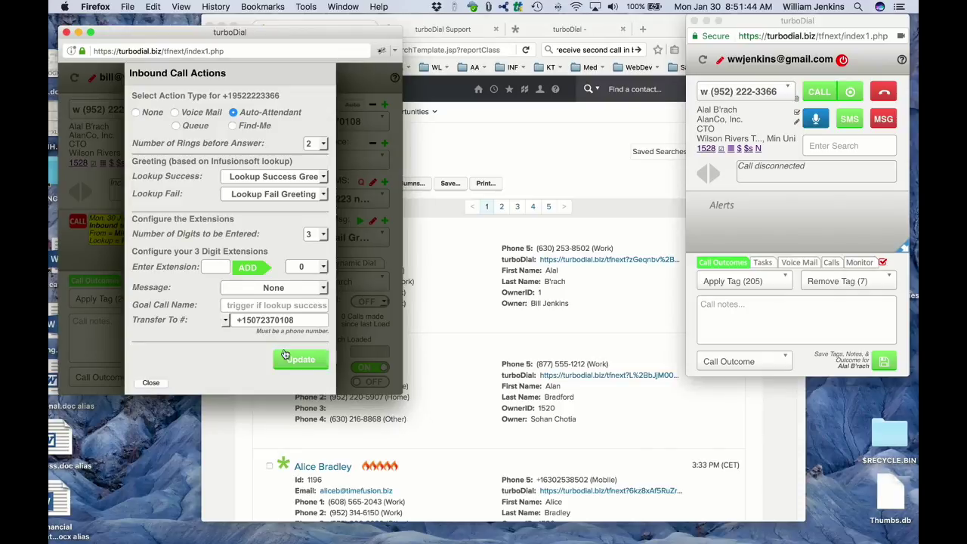
{"action": "left_click", "coordinate": [286, 289]}
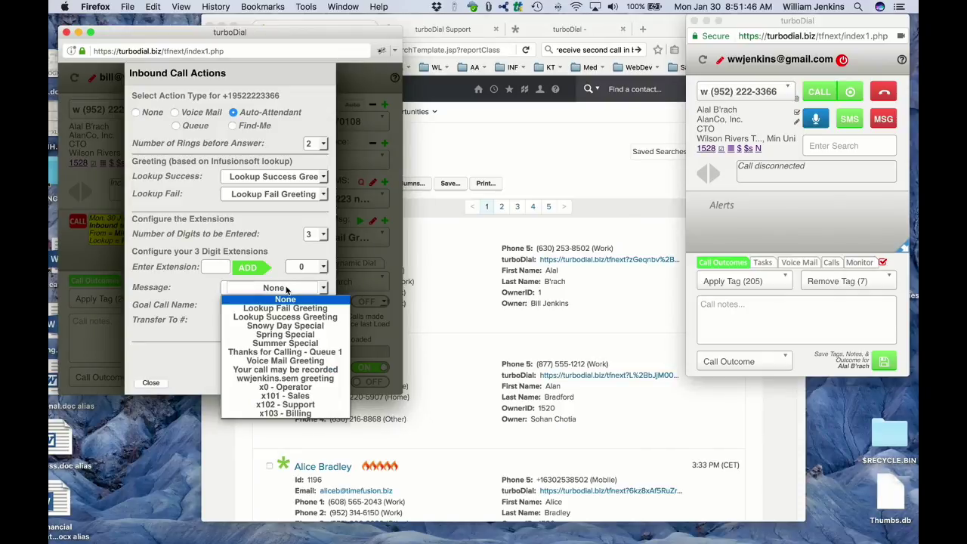
{"action": "left_click", "coordinate": [285, 387]}
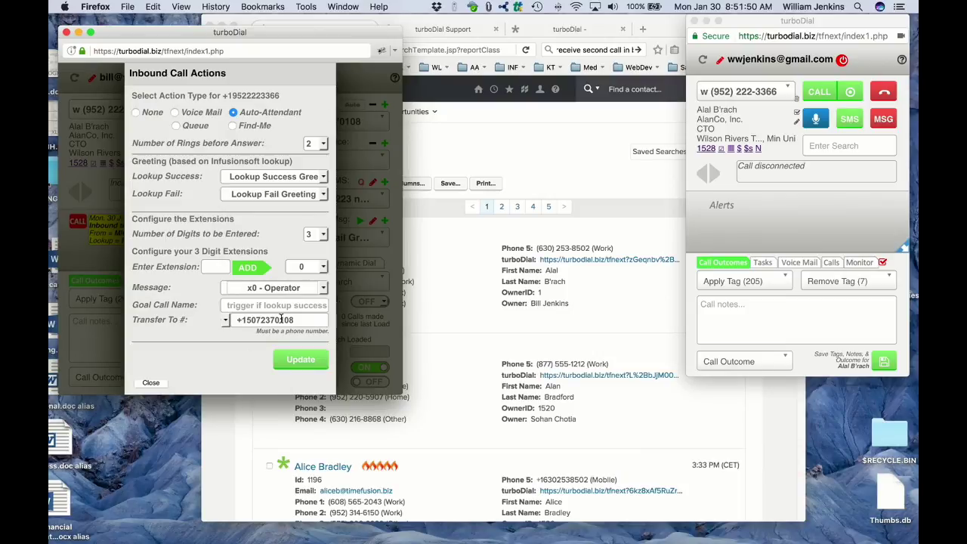
{"action": "left_click", "coordinate": [226, 323]}
{"action": "left_click", "coordinate": [251, 349]}
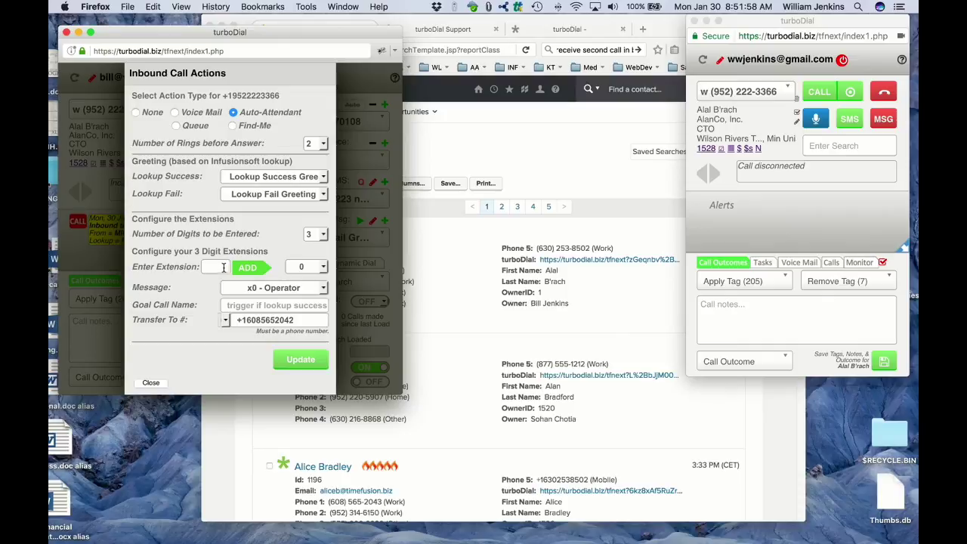
{"action": "left_click", "coordinate": [324, 266]}
{"action": "left_click", "coordinate": [306, 277]}
Step: Add extension 101 and select it in the extension list
{"action": "left_click", "coordinate": [224, 265]}
{"action": "type", "text": "101"}
{"action": "left_click", "coordinate": [248, 268]}
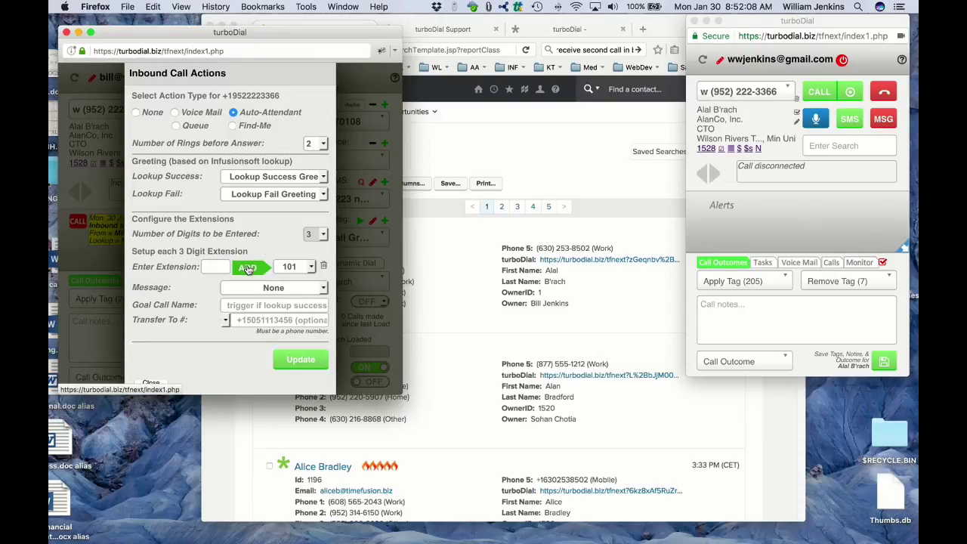
{"action": "left_click", "coordinate": [324, 268]}
{"action": "left_click", "coordinate": [317, 277]}
{"action": "left_click", "coordinate": [325, 270]}
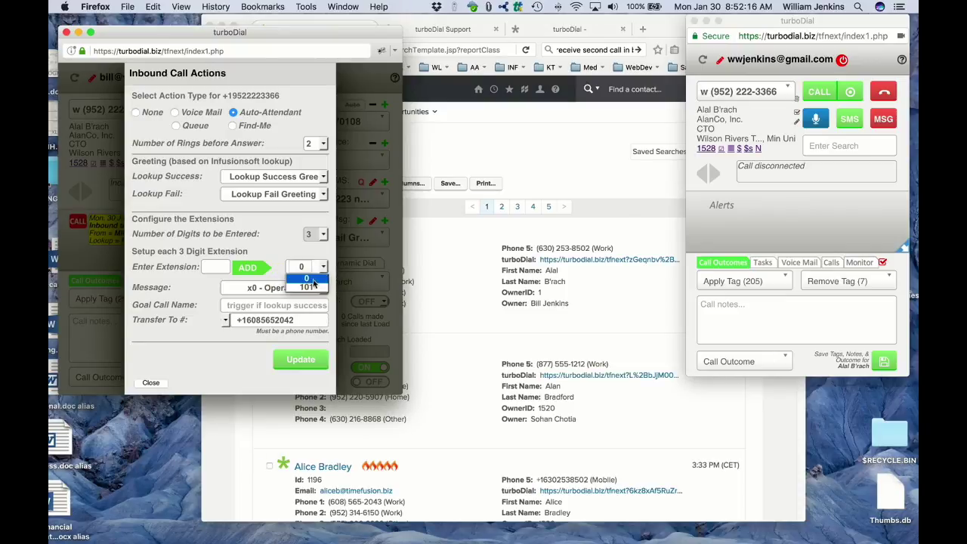
{"action": "left_click", "coordinate": [314, 290]}
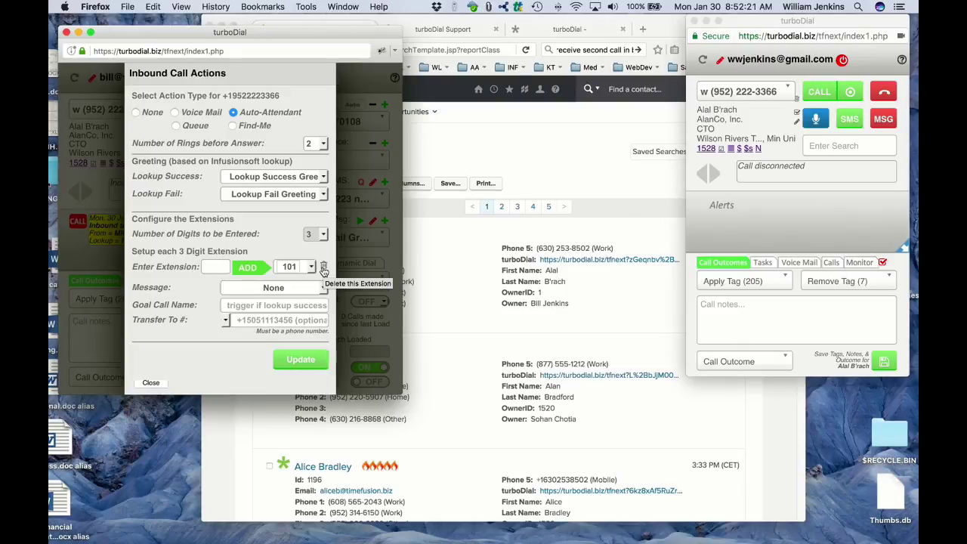
{"action": "left_click", "coordinate": [282, 290]}
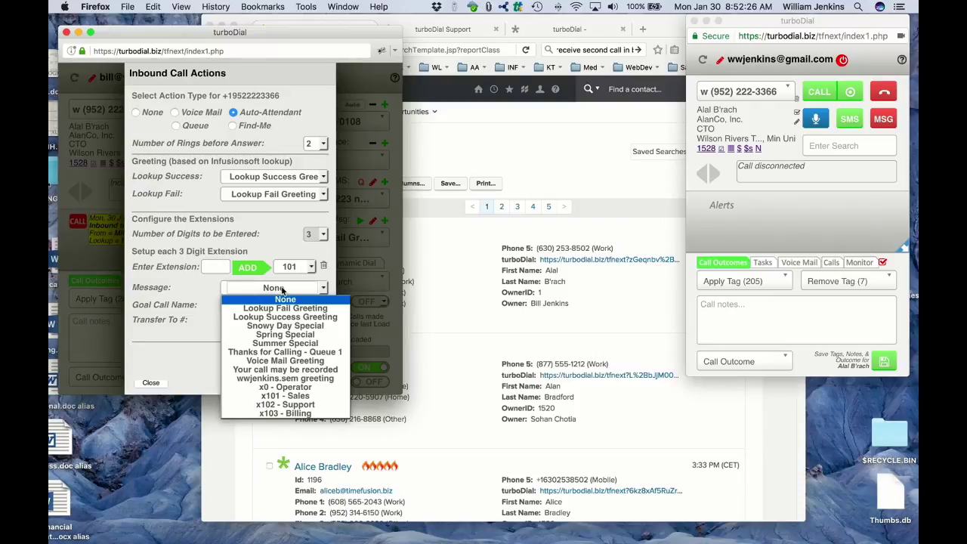
{"action": "left_click", "coordinate": [287, 397]}
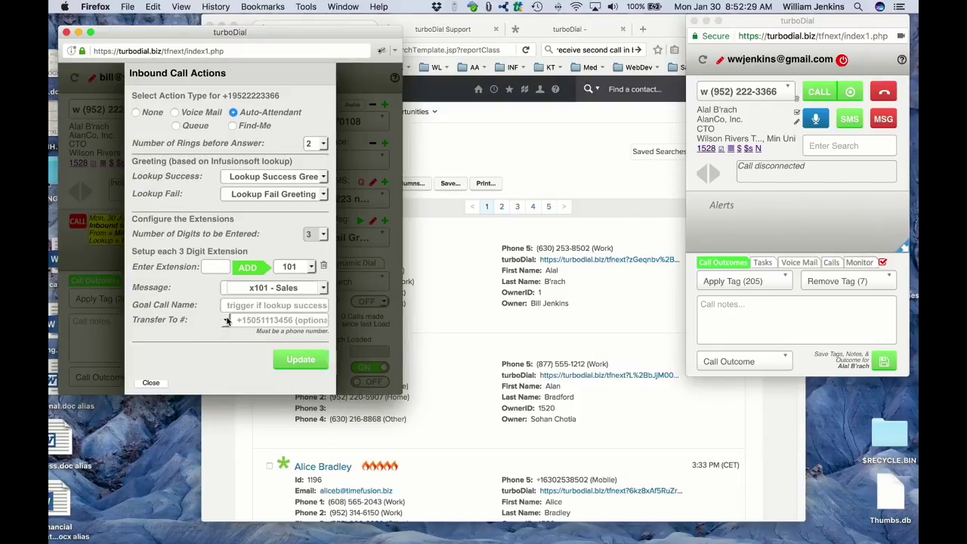
{"action": "left_click", "coordinate": [226, 321]}
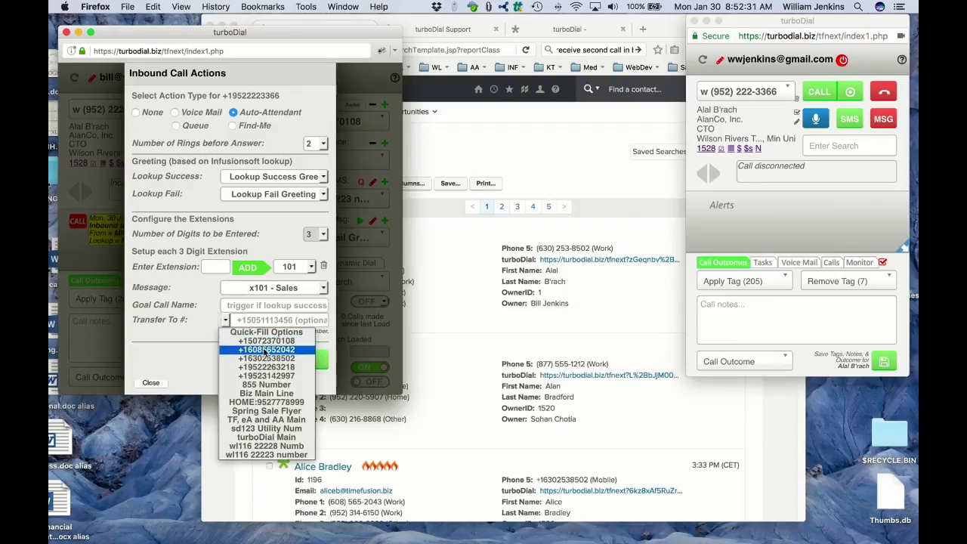
{"action": "left_click", "coordinate": [279, 360]}
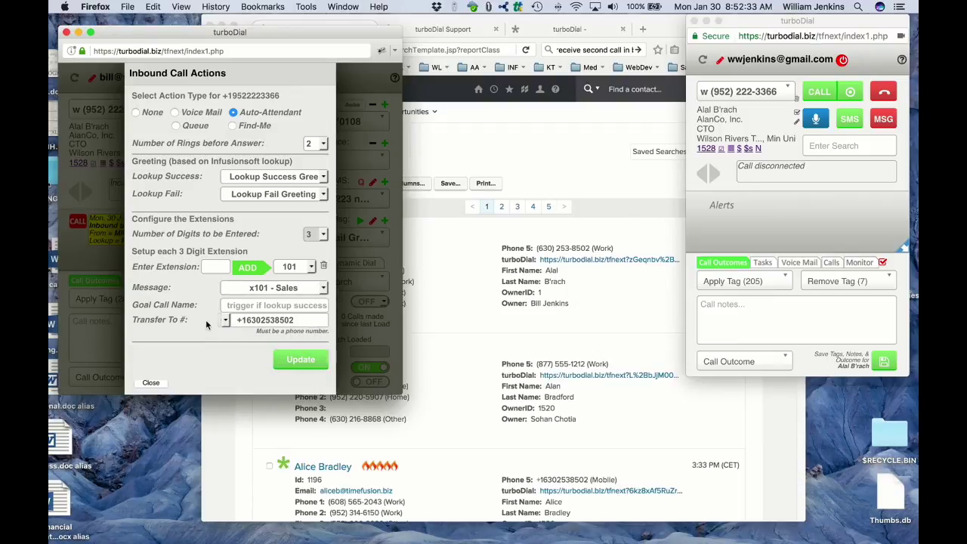
{"action": "left_click", "coordinate": [252, 306]}
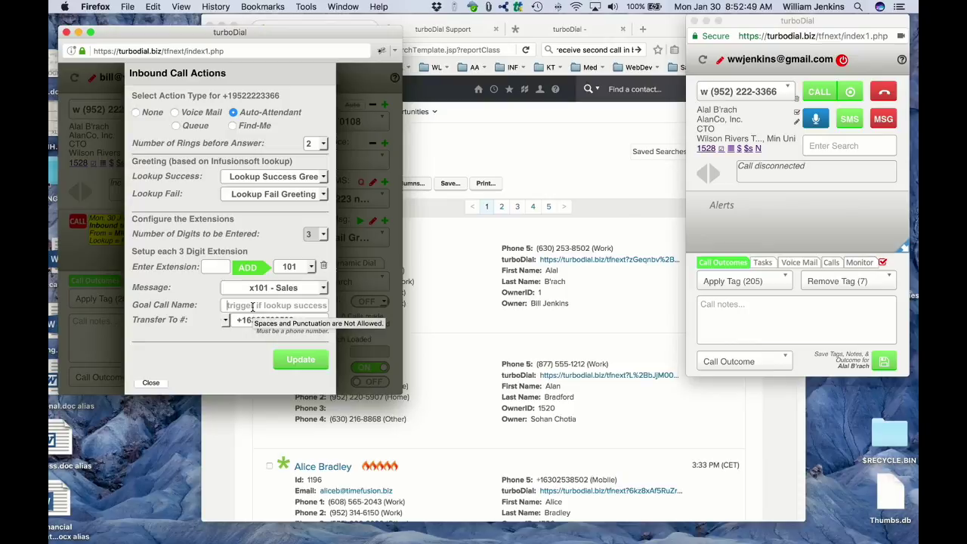
{"action": "left_click", "coordinate": [222, 265]}
{"action": "type", "text": "102"}
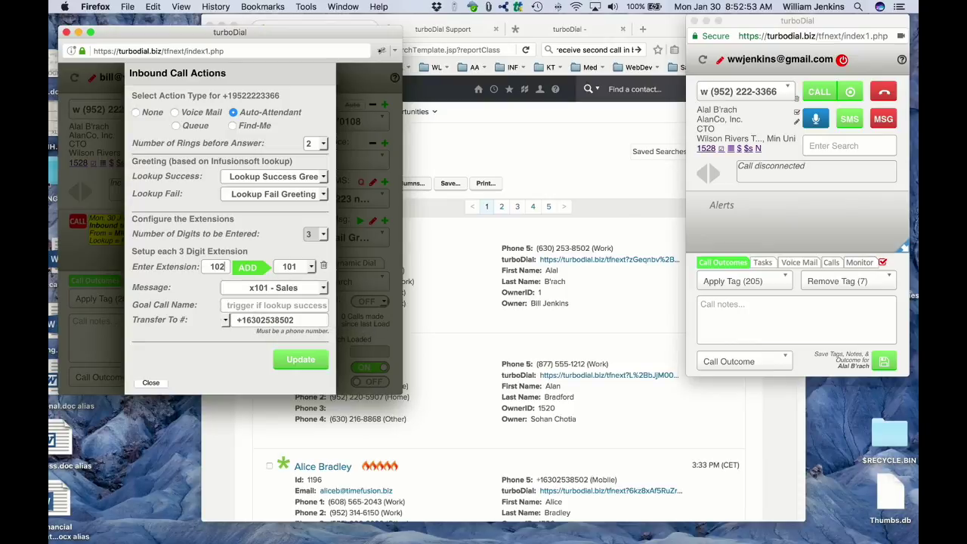
{"action": "left_click", "coordinate": [246, 267]}
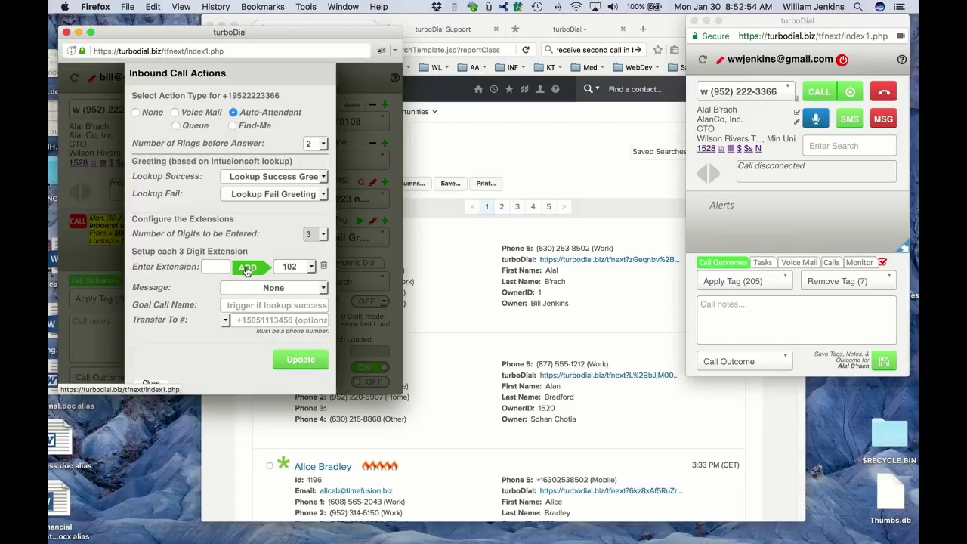
{"action": "left_click", "coordinate": [283, 287]}
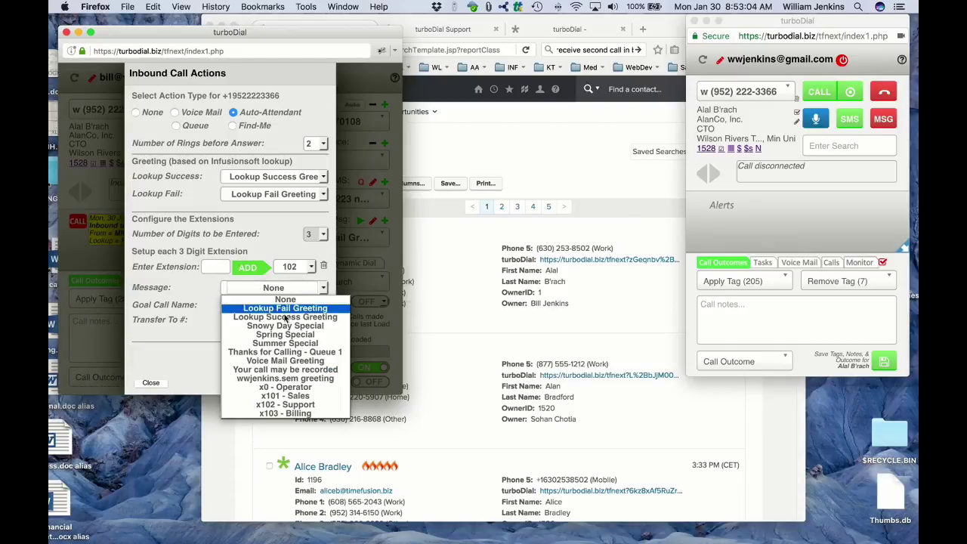
{"action": "left_click", "coordinate": [285, 405]}
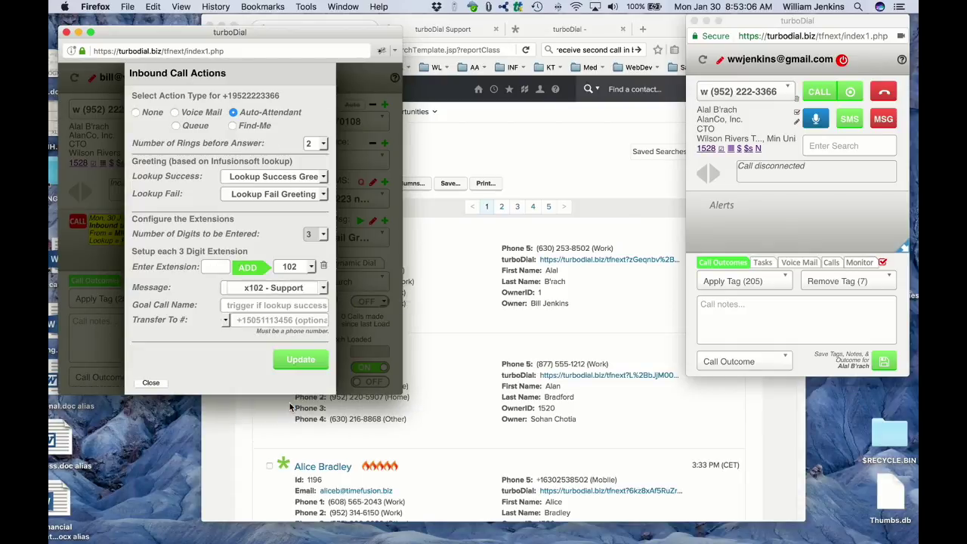
{"action": "left_click", "coordinate": [225, 323]}
{"action": "left_click", "coordinate": [231, 348]}
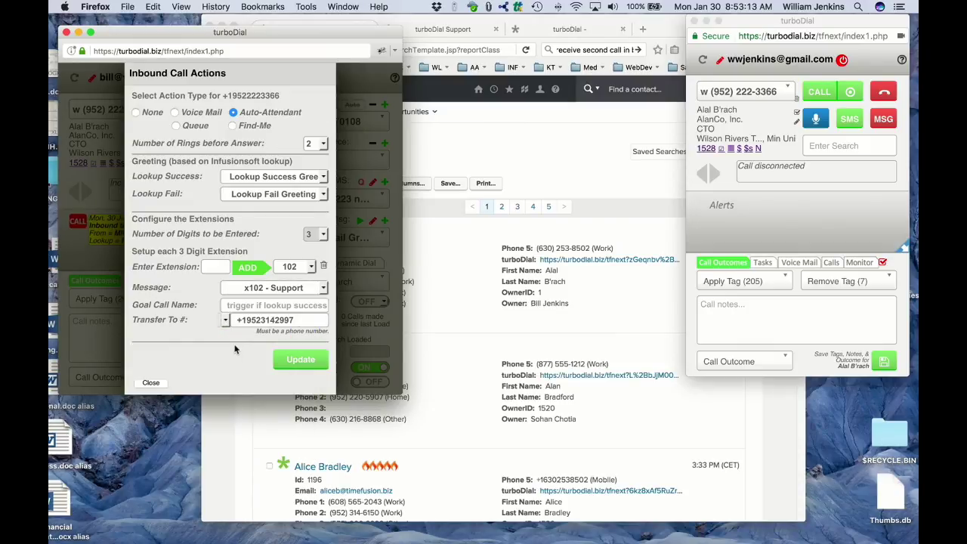
{"action": "left_click", "coordinate": [222, 266]}
{"action": "type", "text": "103"}
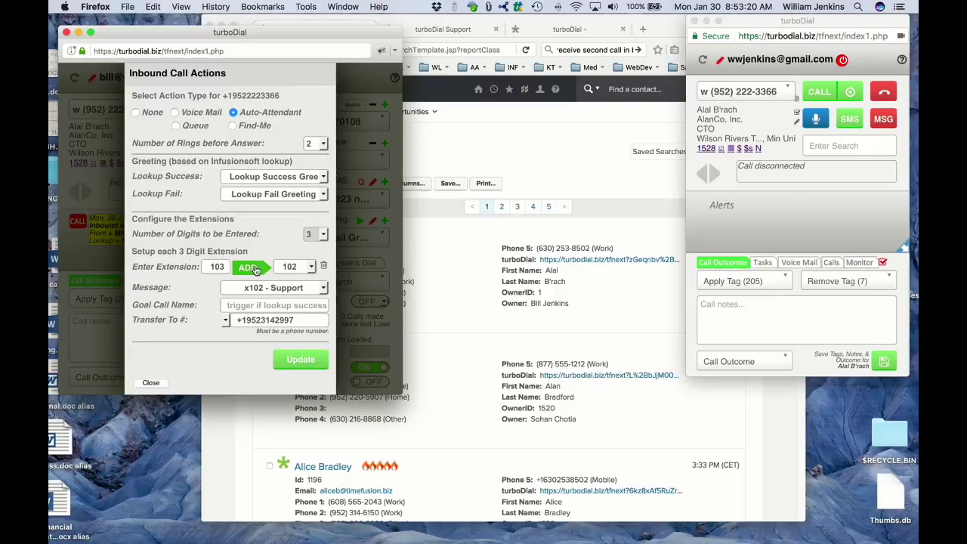
{"action": "left_click", "coordinate": [249, 268]}
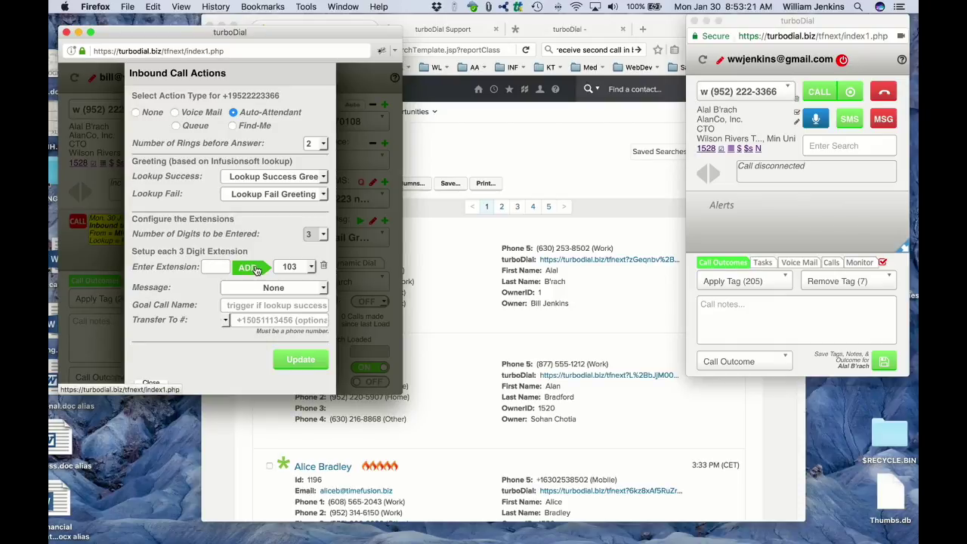
{"action": "left_click", "coordinate": [285, 288]}
{"action": "left_click", "coordinate": [288, 413]}
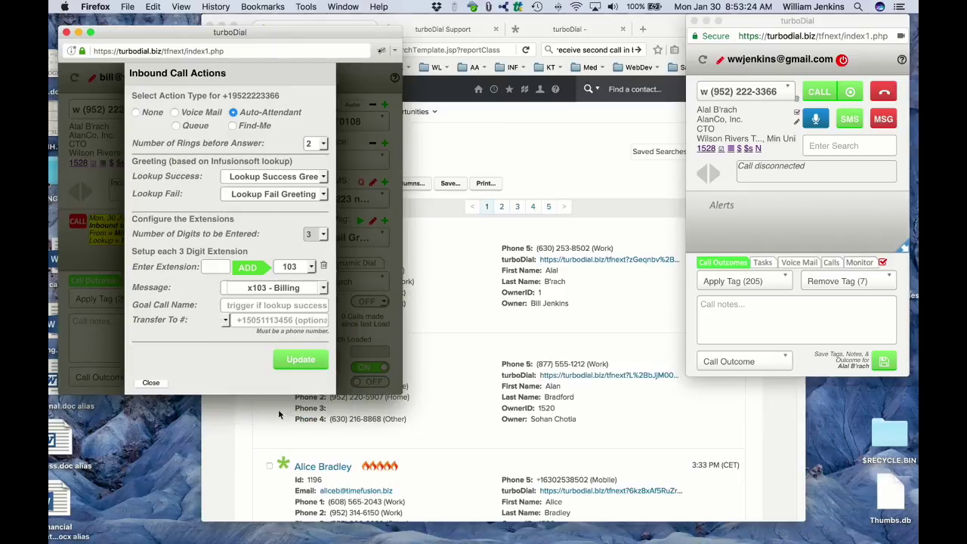
{"action": "left_click", "coordinate": [224, 323]}
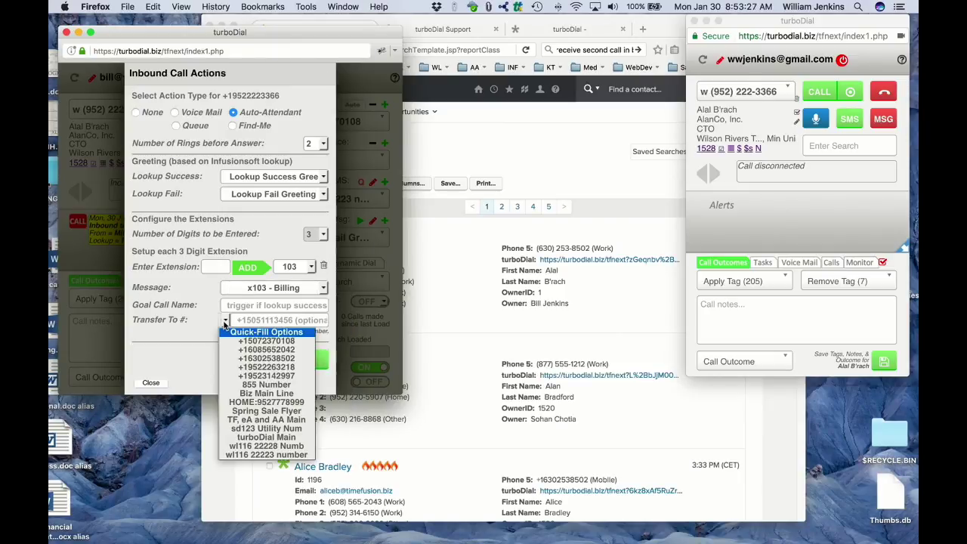
{"action": "left_click", "coordinate": [266, 375]}
{"action": "left_click", "coordinate": [285, 306]}
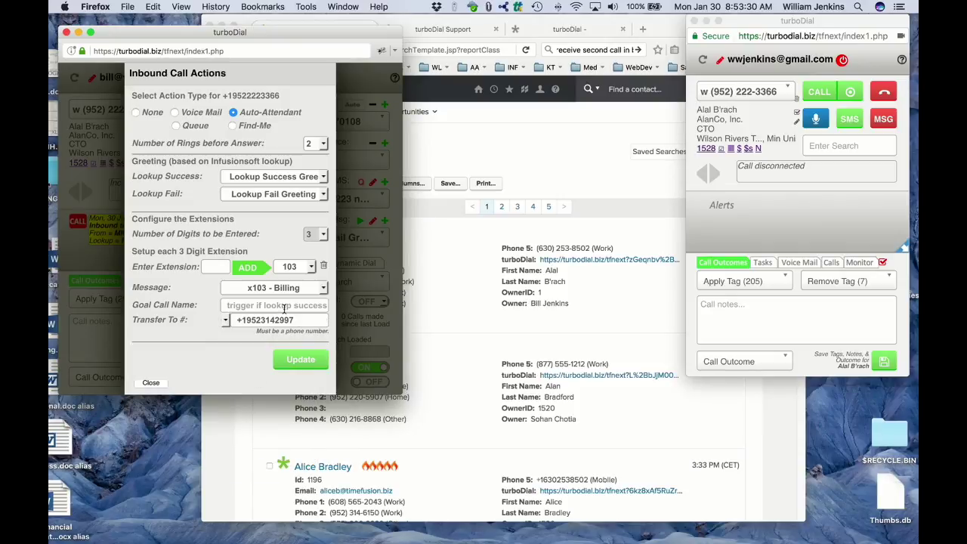
{"action": "type", "text": "Calle"}
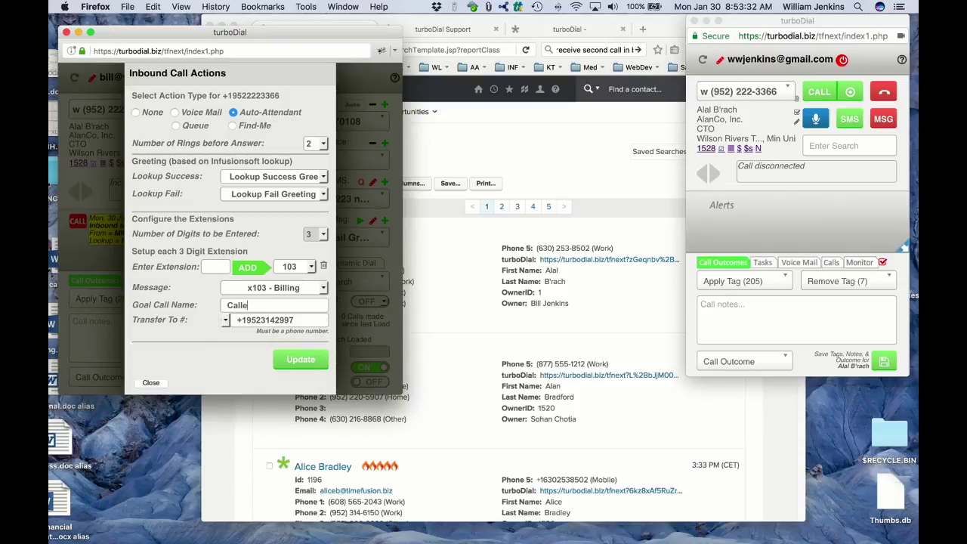
{"action": "type", "text": "dBilling"}
Step: Step through extensions 0, 101, 102 and 103 to check each entry's settings
{"action": "left_click", "coordinate": [312, 268]}
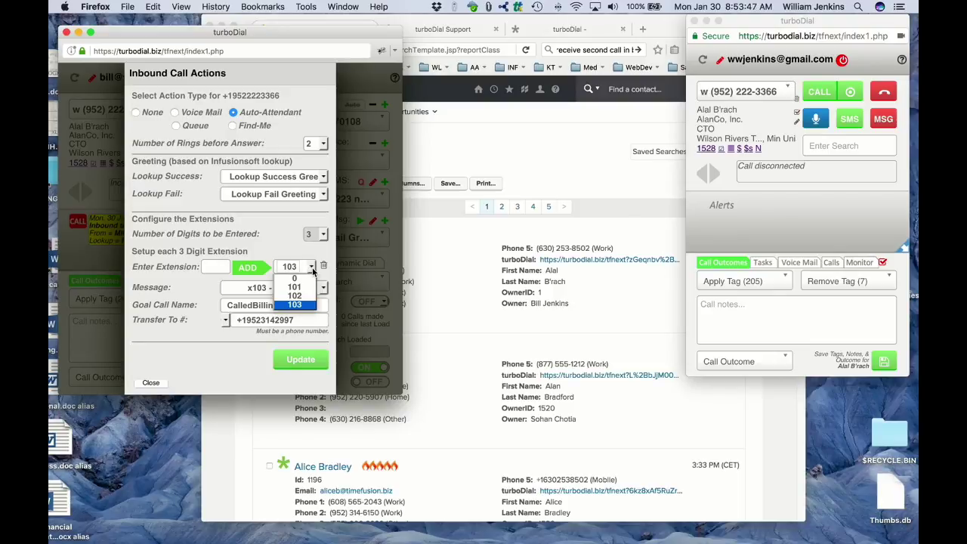
{"action": "left_click", "coordinate": [297, 278]}
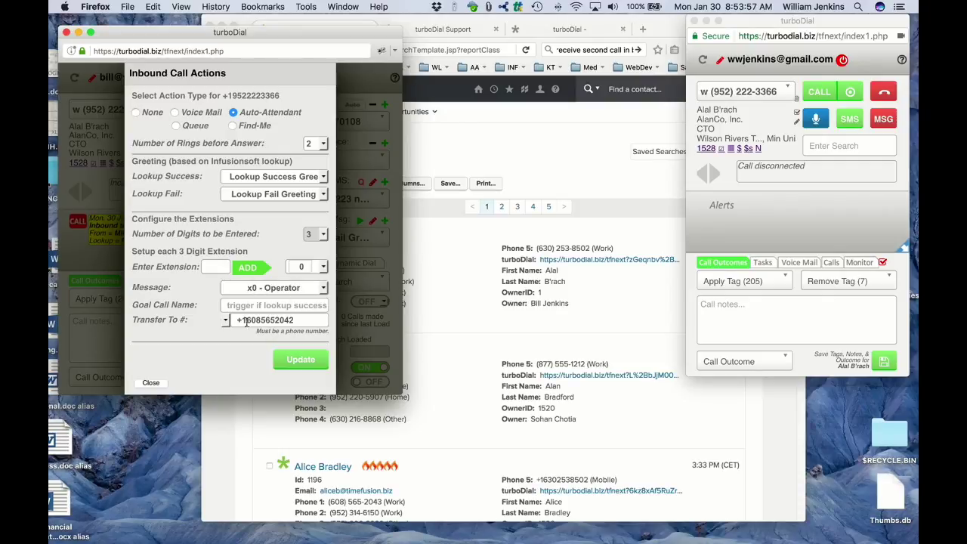
{"action": "left_click", "coordinate": [323, 268]}
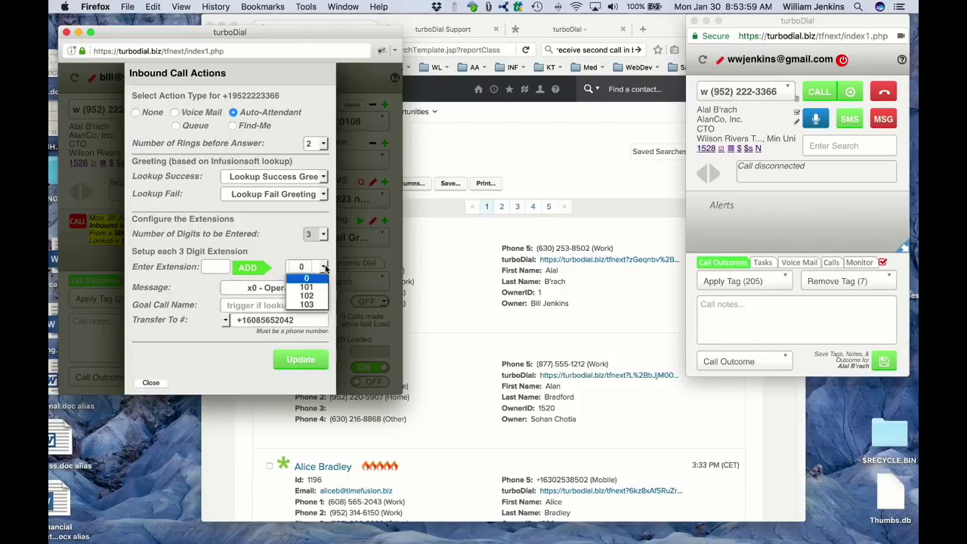
{"action": "left_click", "coordinate": [309, 292]}
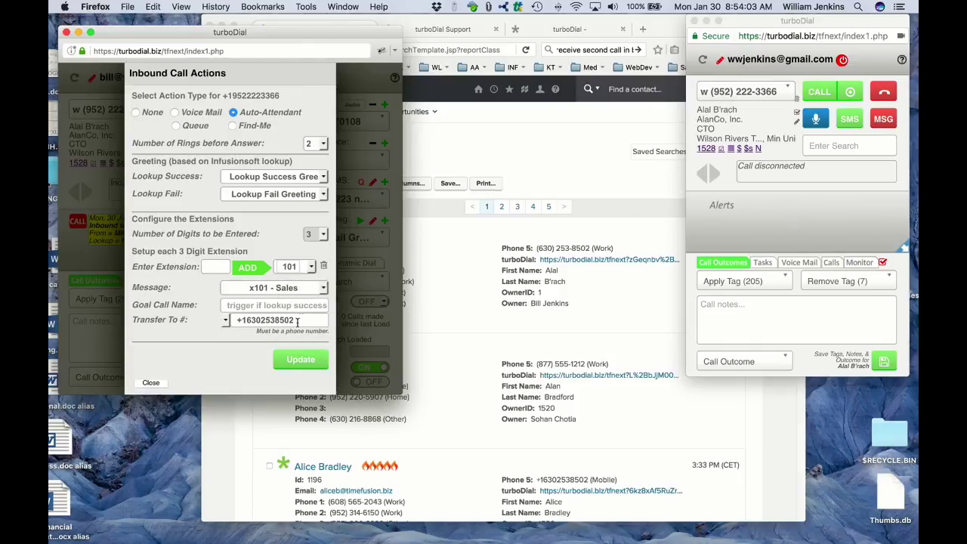
{"action": "left_click", "coordinate": [311, 266]}
{"action": "left_click", "coordinate": [302, 299]}
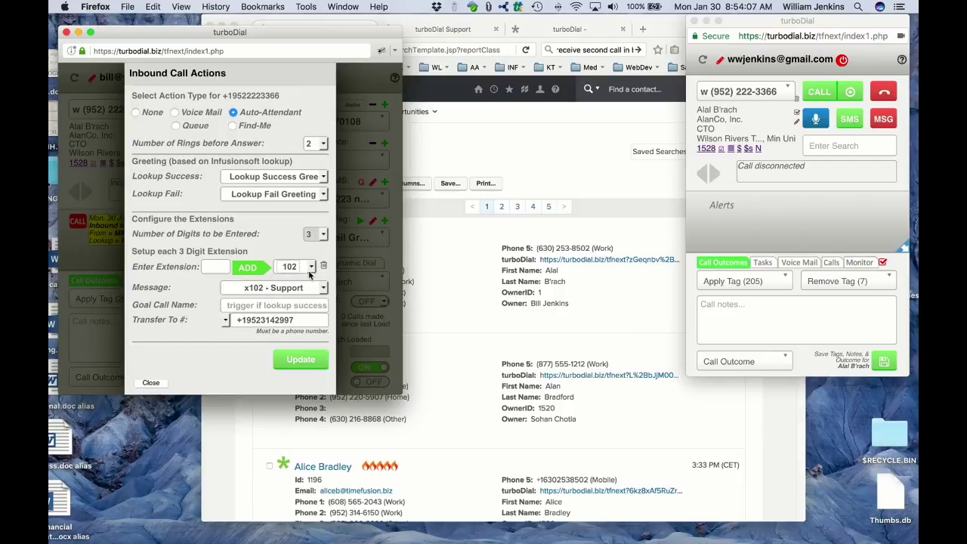
{"action": "left_click", "coordinate": [312, 268]}
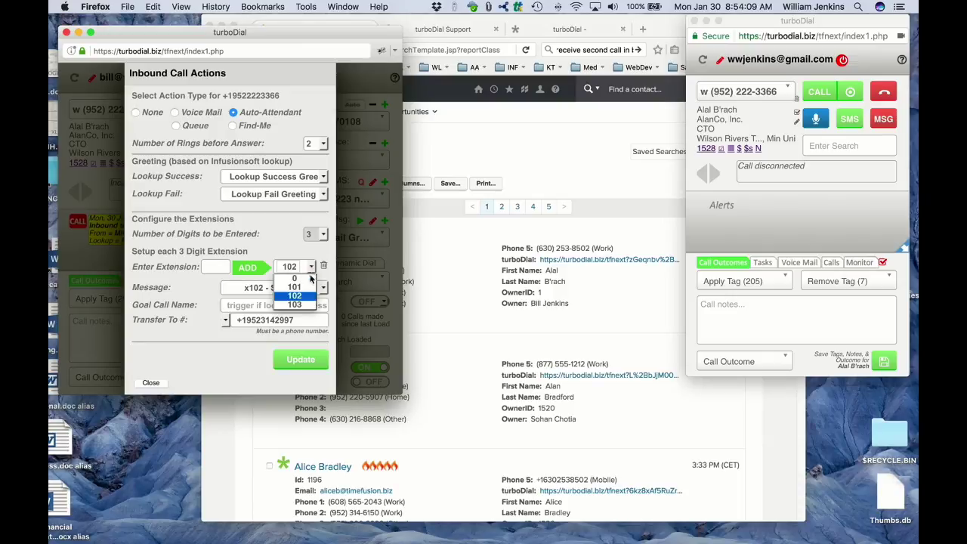
{"action": "left_click", "coordinate": [302, 302]}
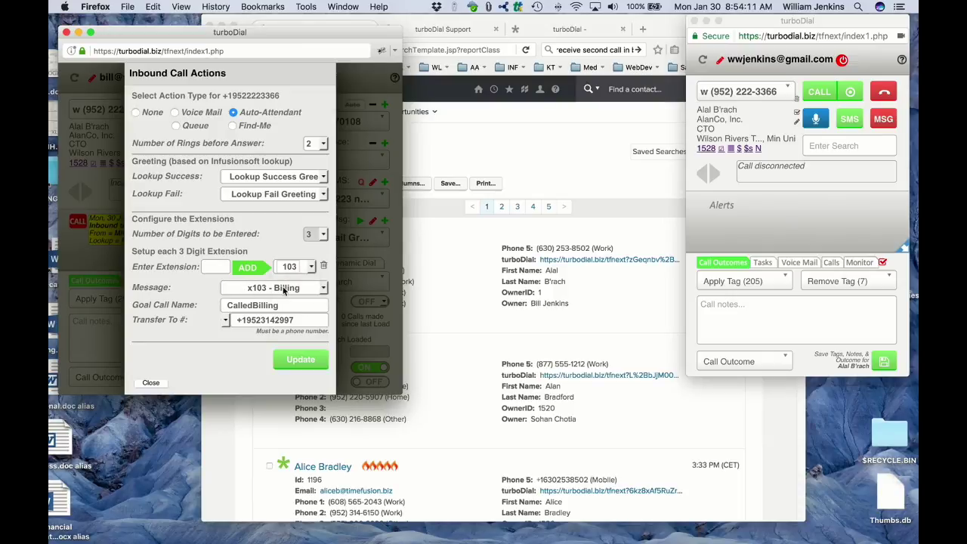
Step: Confirm extension 103's goal call name reads CalledBilling and save the auto-attendant with Update
{"action": "left_click_drag", "start_coordinate": [282, 305], "coordinate": [216, 305]}
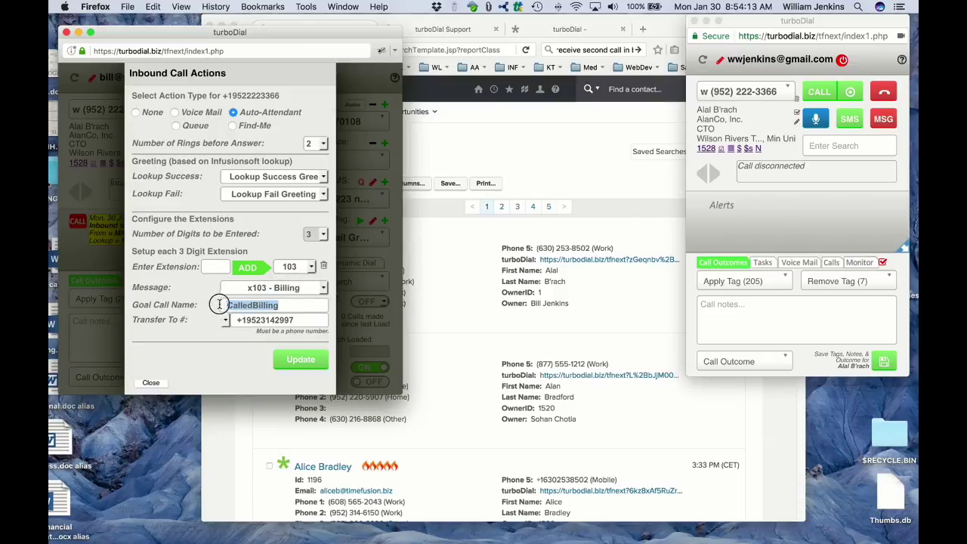
{"action": "left_click", "coordinate": [199, 332]}
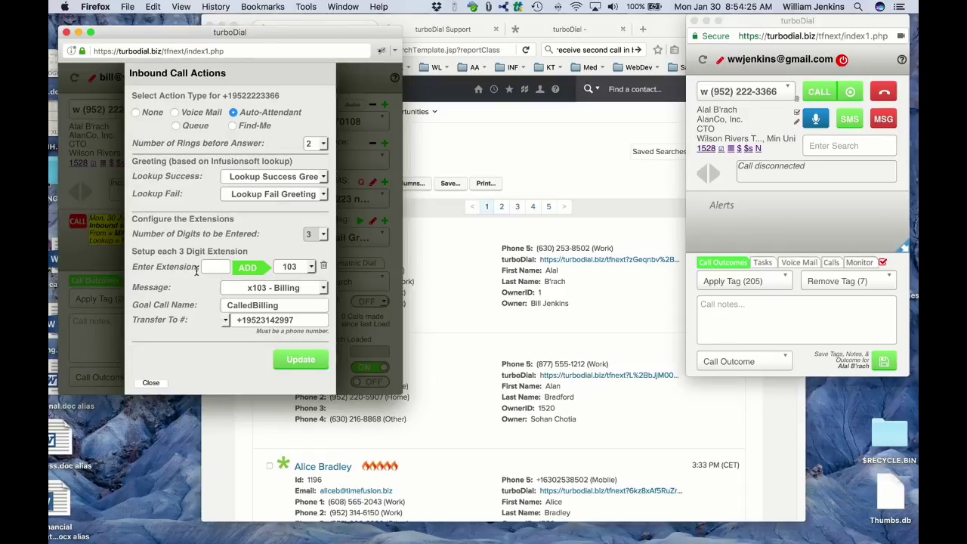
{"action": "left_click", "coordinate": [313, 267]}
{"action": "left_click", "coordinate": [313, 267]}
{"action": "left_click", "coordinate": [311, 360]}
{"action": "left_click", "coordinate": [151, 382]}
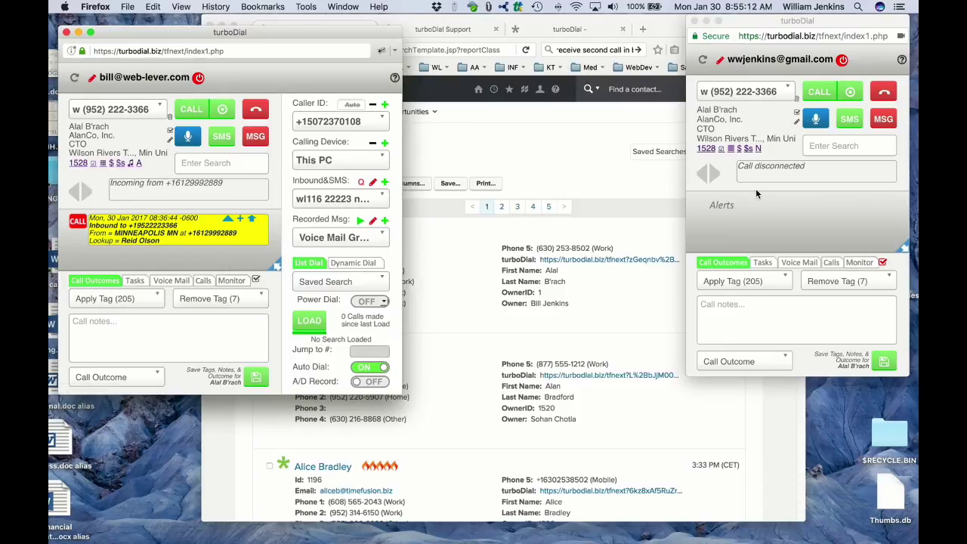
{"action": "left_click", "coordinate": [771, 221]}
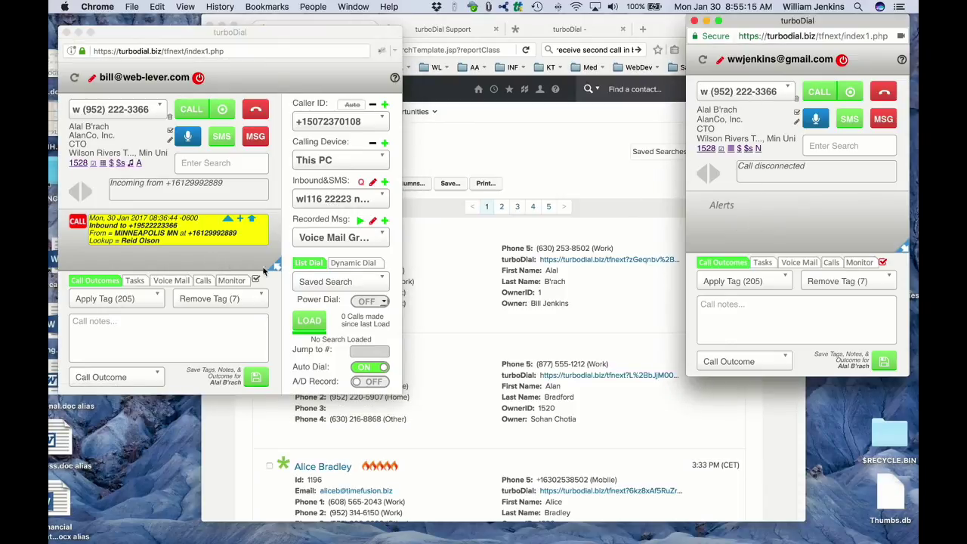
{"action": "left_click", "coordinate": [221, 261]}
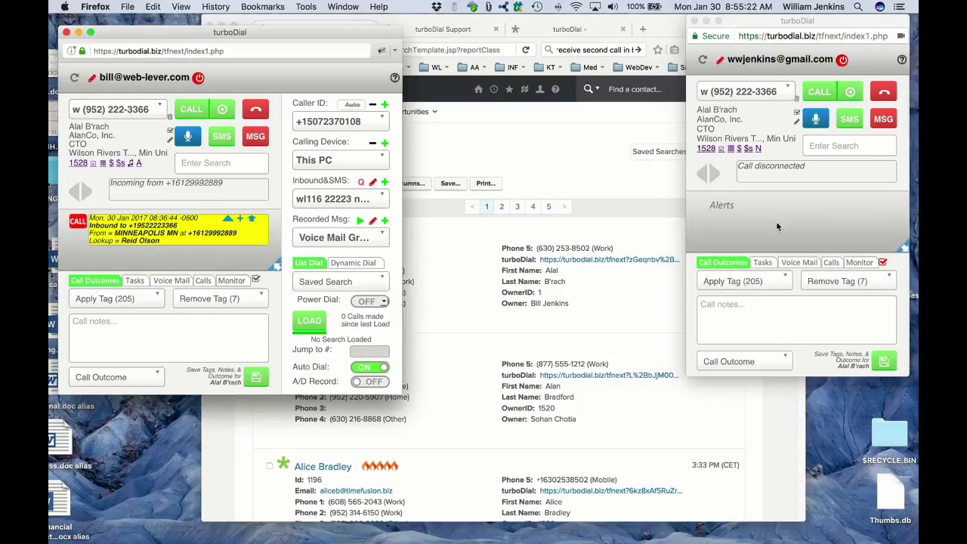
{"action": "left_click", "coordinate": [801, 225]}
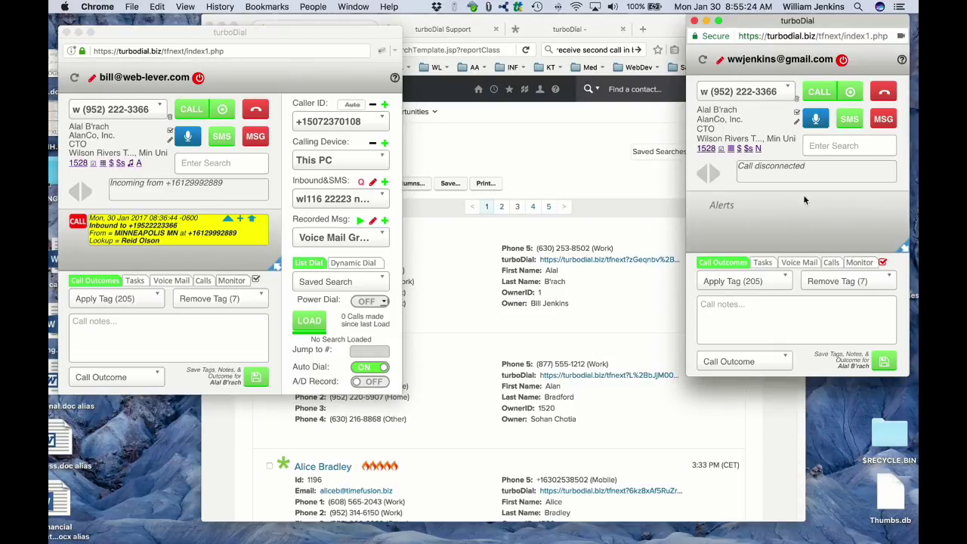
{"action": "left_click", "coordinate": [819, 92]}
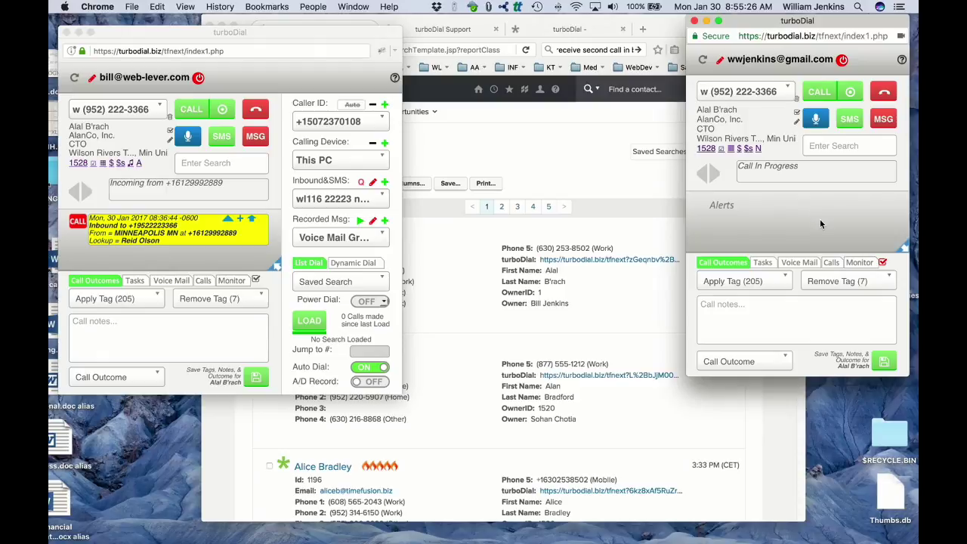